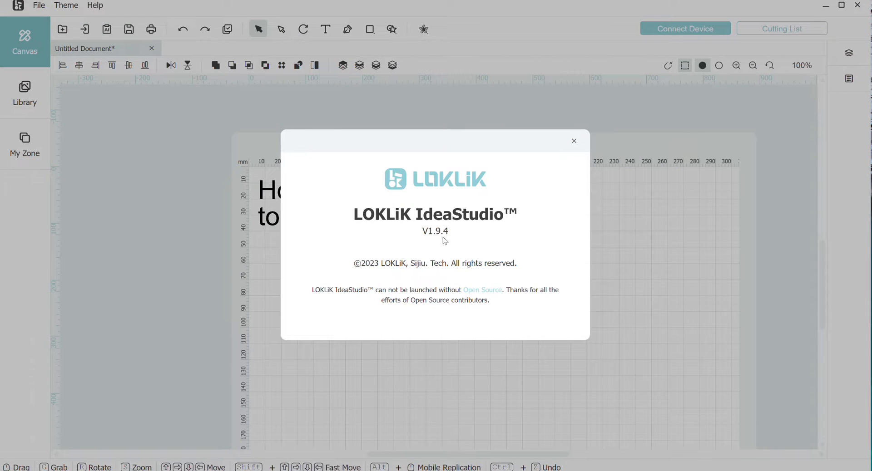
# - Close the version information and try to apply an offset to the whole grouped flower folder
pyautogui.click(575, 142)
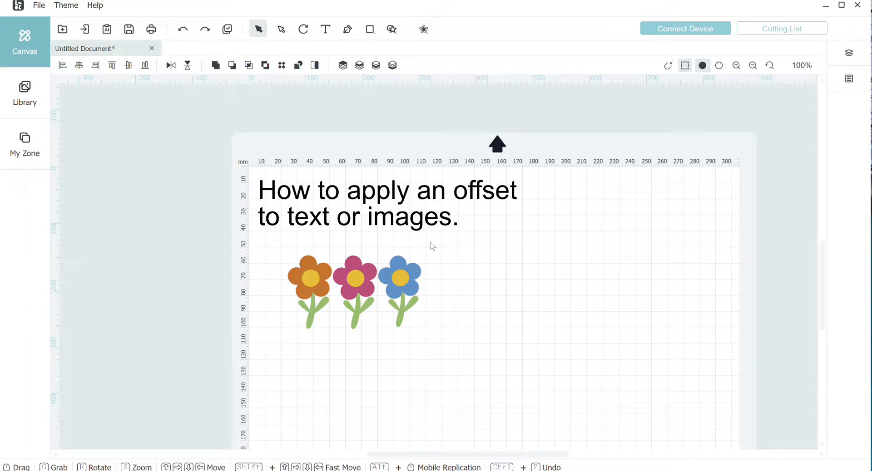
pyautogui.click(417, 277)
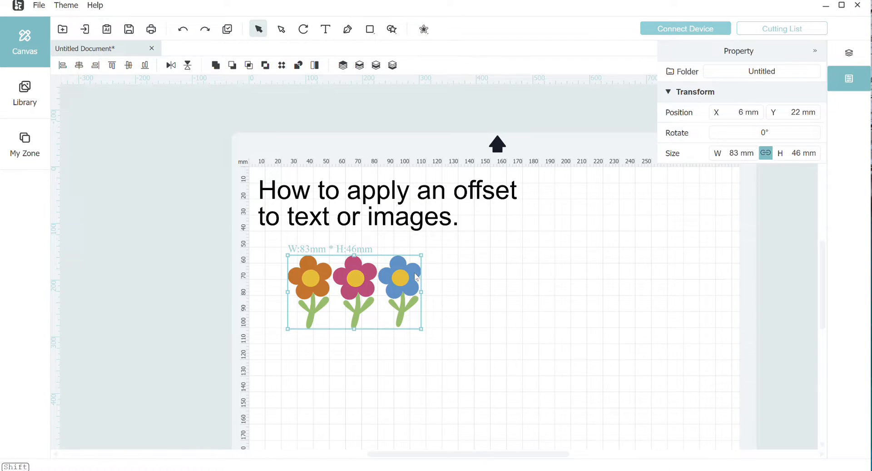
pyautogui.click(423, 29)
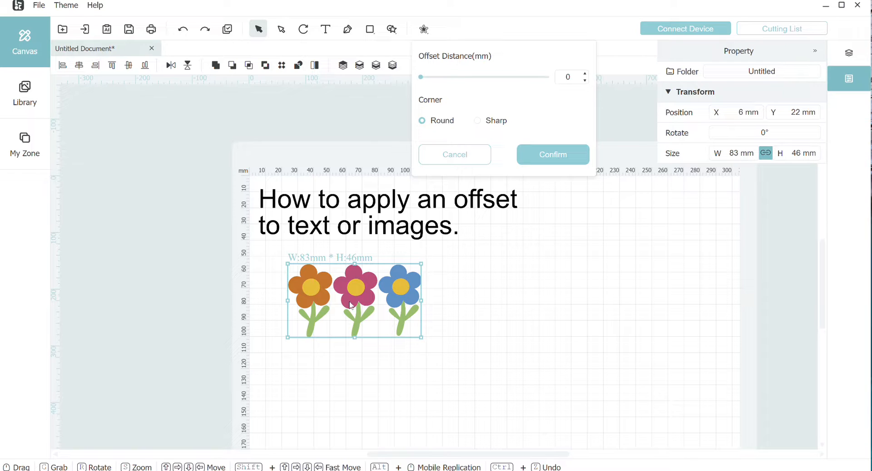
pyautogui.moveTo(421, 80); pyautogui.dragTo(448, 78)
pyautogui.click(529, 158)
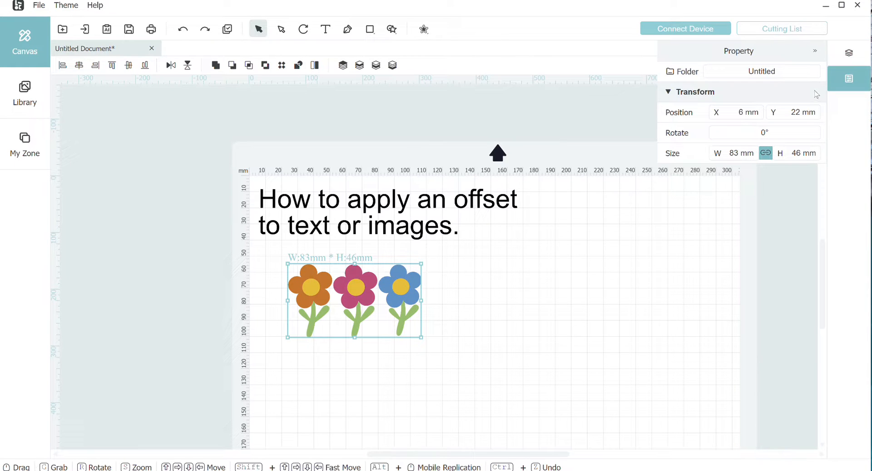
# - Select every individual shape inside the flower folder and apply a 9 mm offset around them
pyautogui.click(844, 56)
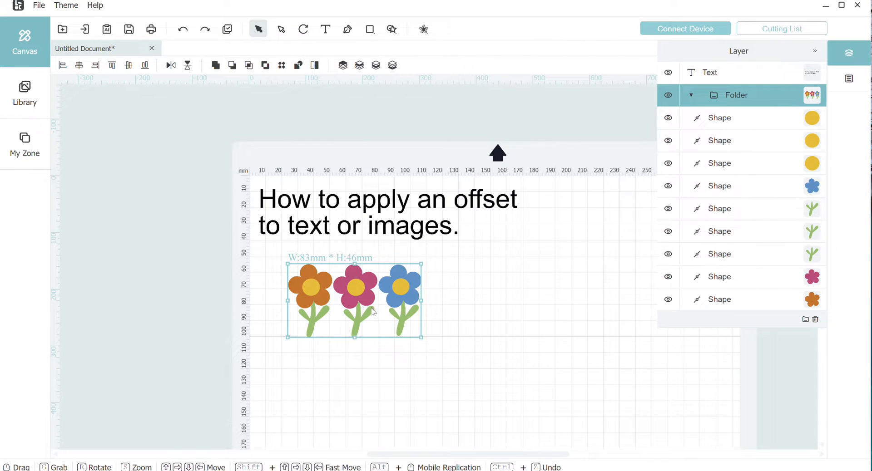
pyautogui.click(765, 119)
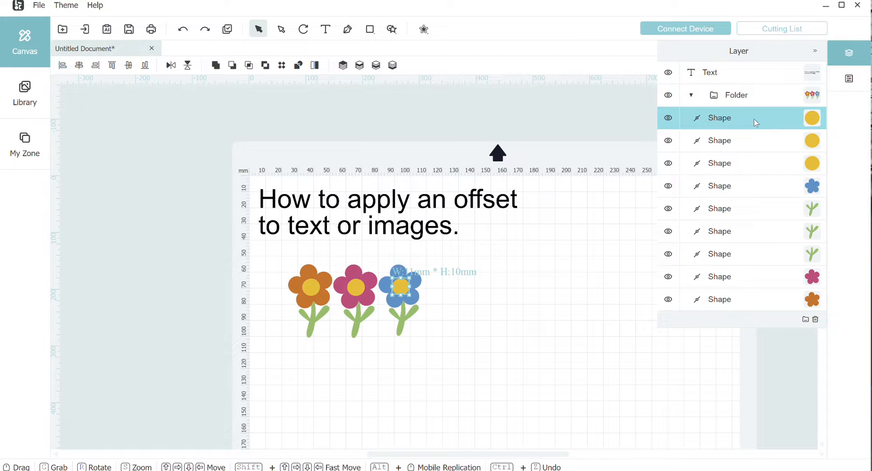
pyautogui.keyDown('shift'); pyautogui.click(748, 299); pyautogui.keyUp('shift')
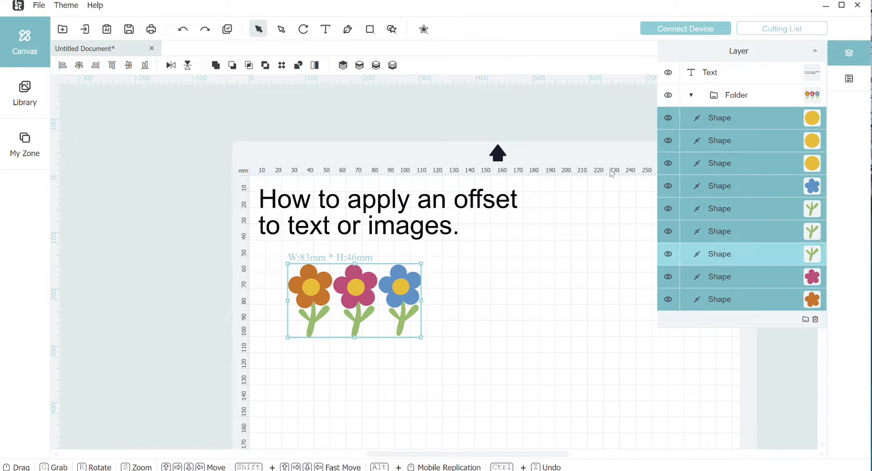
pyautogui.click(426, 29)
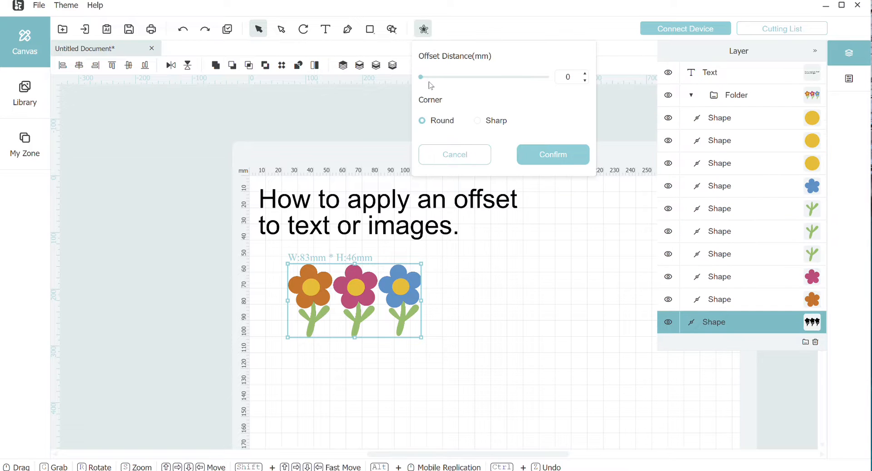
pyautogui.moveTo(421, 78); pyautogui.dragTo(459, 83)
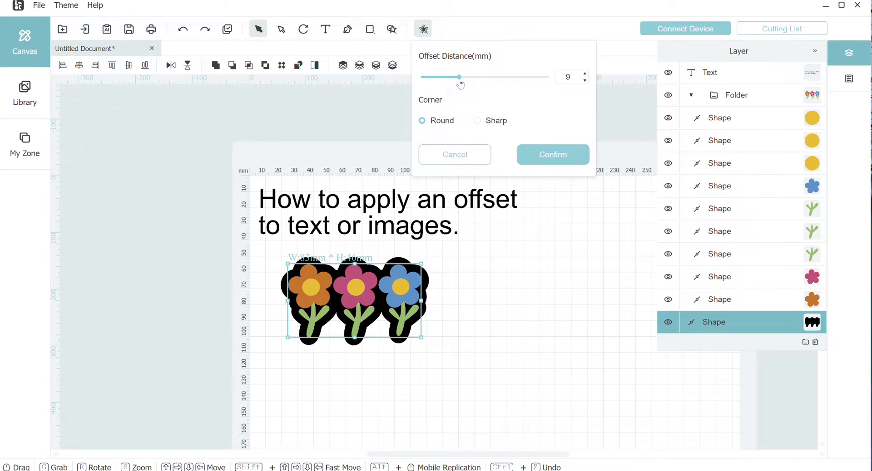
pyautogui.click(560, 162)
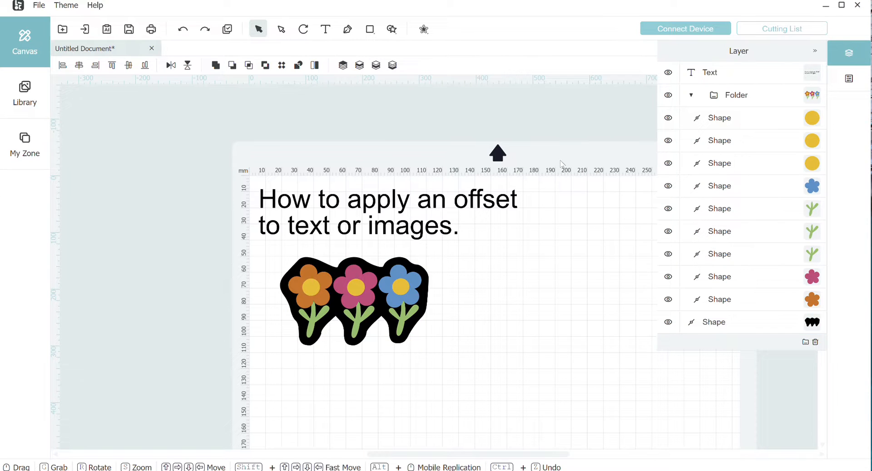
pyautogui.click(692, 189)
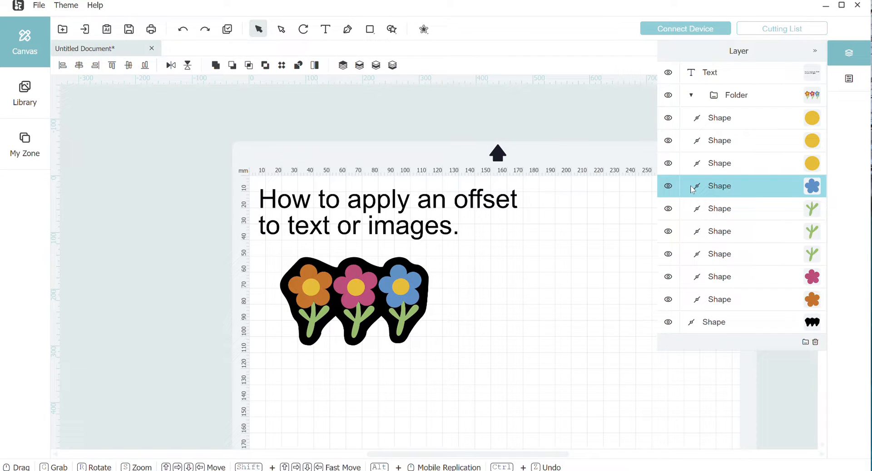
pyautogui.click(712, 119)
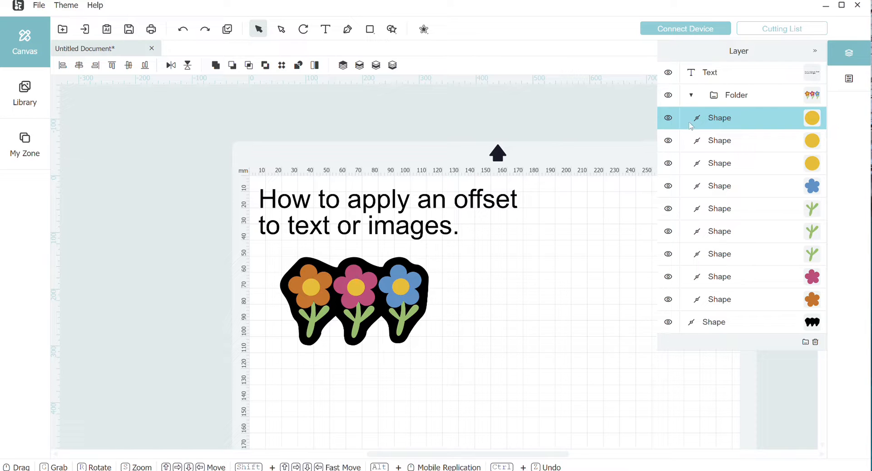
pyautogui.click(412, 278)
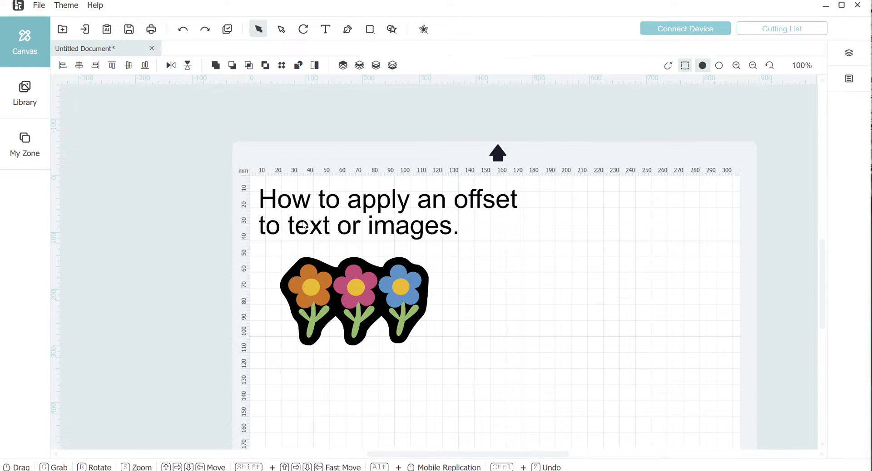
# - Insert the pink line-art rose from the image library and place it beside the flowers at X 139 mm, Y 8 mm
pyautogui.click(23, 97)
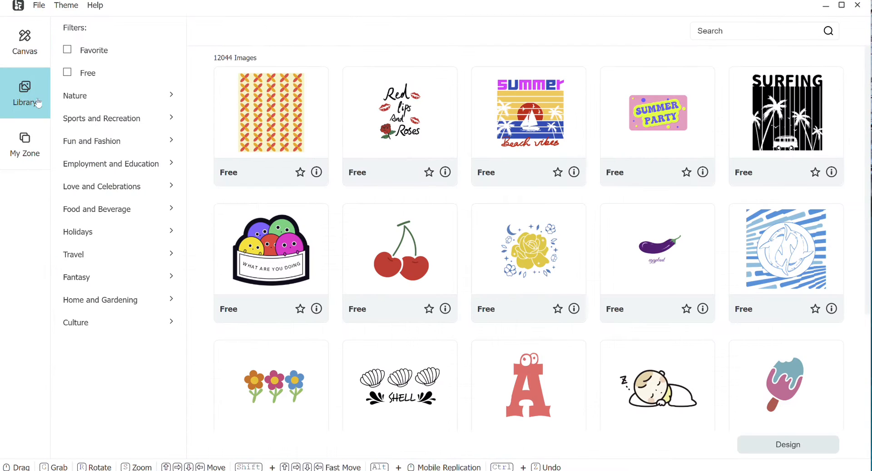
pyautogui.scroll(-3, 359, 320)
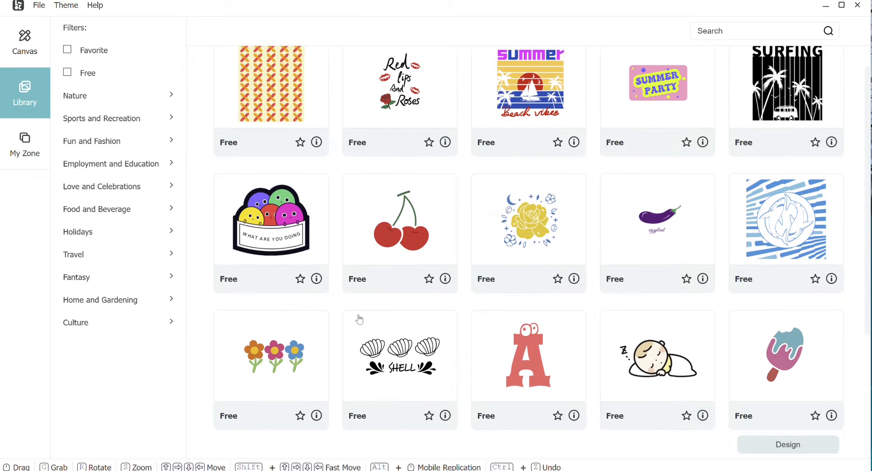
pyautogui.scroll(-2, 359, 320)
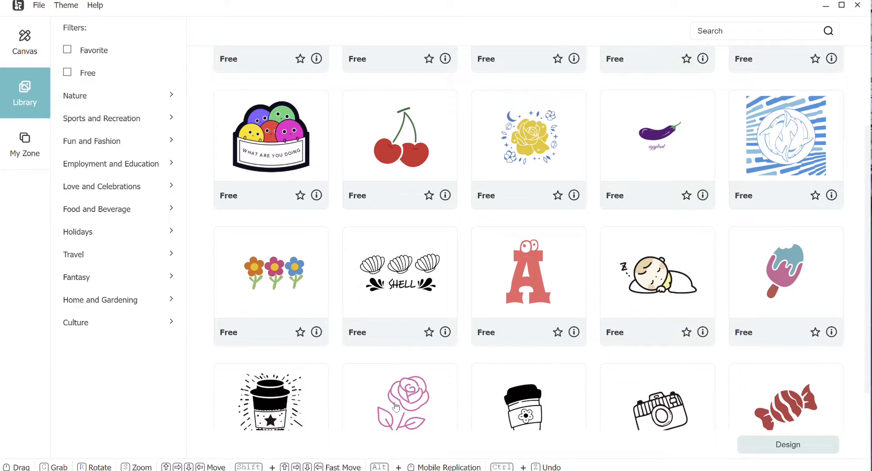
pyautogui.scroll(-1, 306, 311)
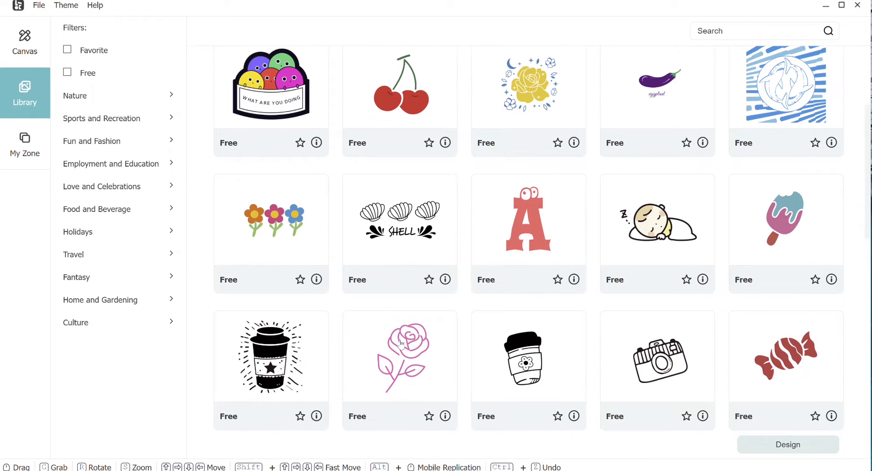
pyautogui.click(401, 344)
pyautogui.click(777, 447)
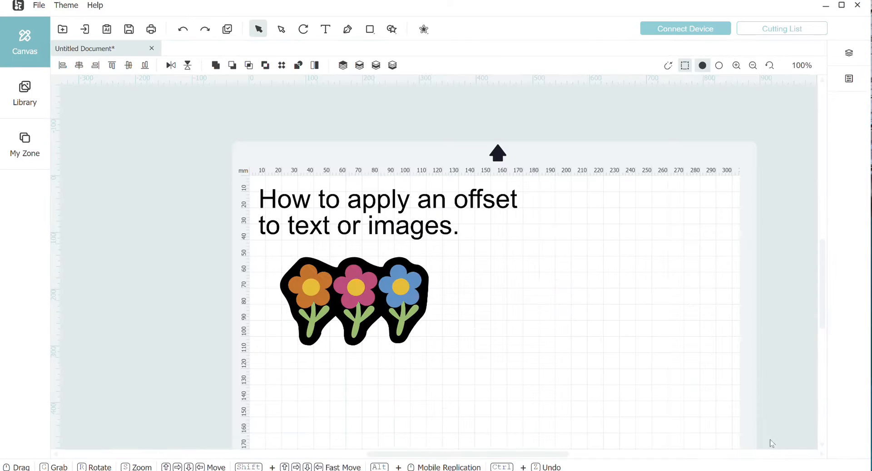
pyautogui.moveTo(410, 280); pyautogui.dragTo(632, 298)
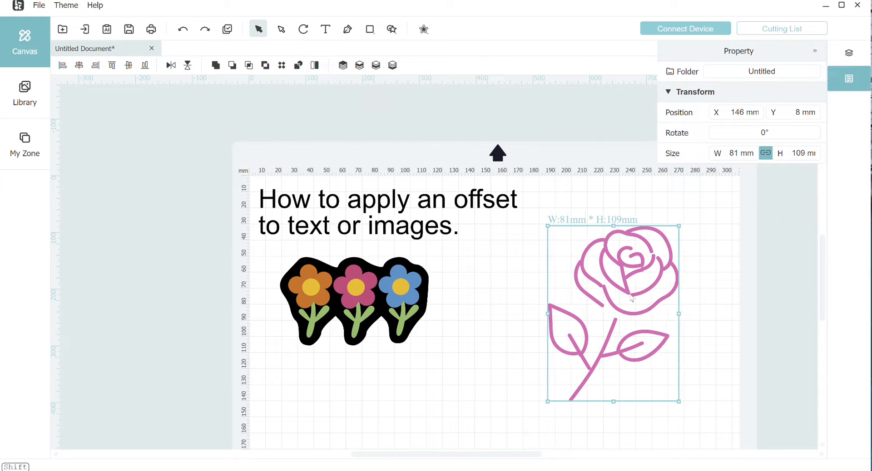
pyautogui.hotkey('shift', 'Left')
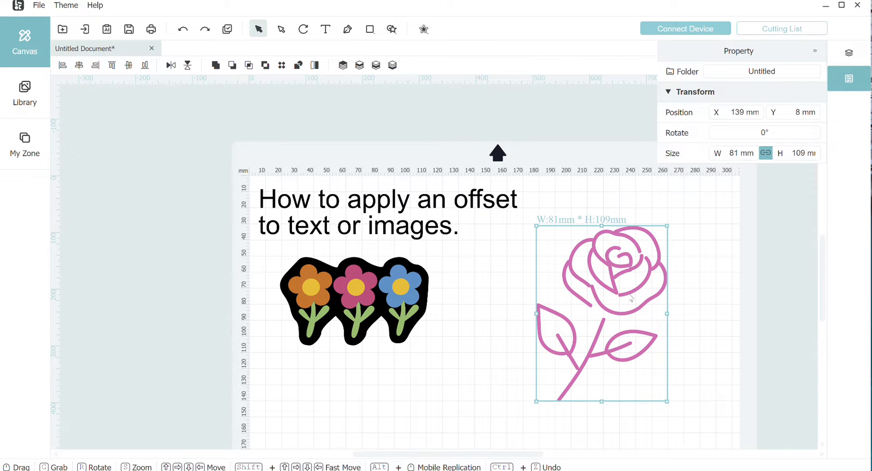
pyautogui.click(424, 29)
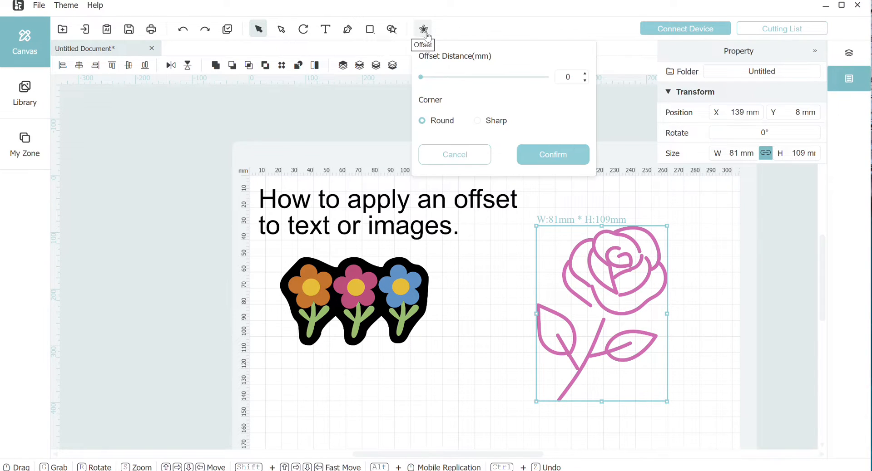
pyautogui.click(444, 77)
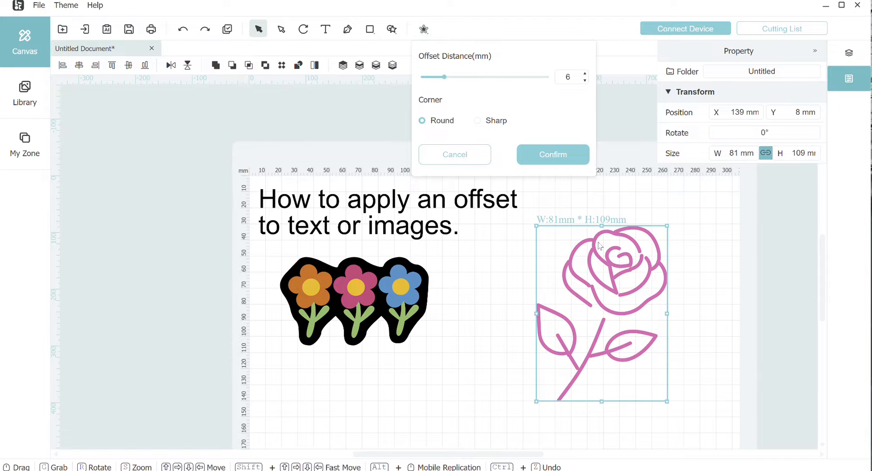
pyautogui.click(470, 158)
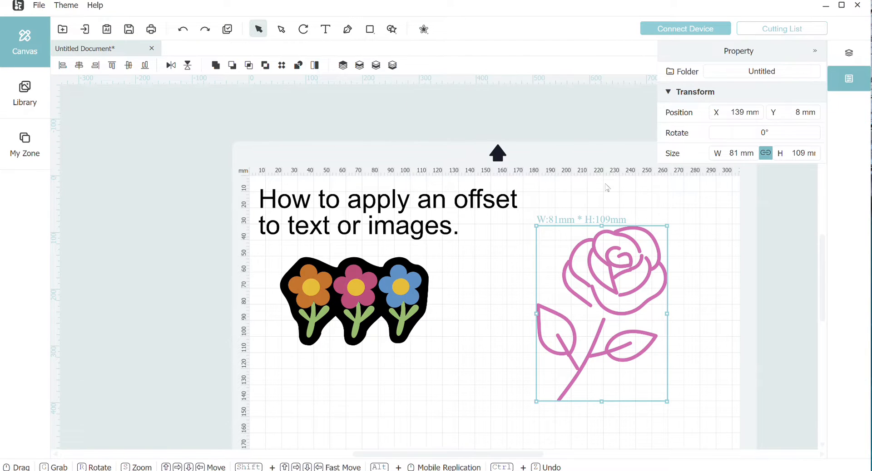
# - Select both individual shapes inside the rose folder and apply a 4 mm offset around them
pyautogui.click(843, 59)
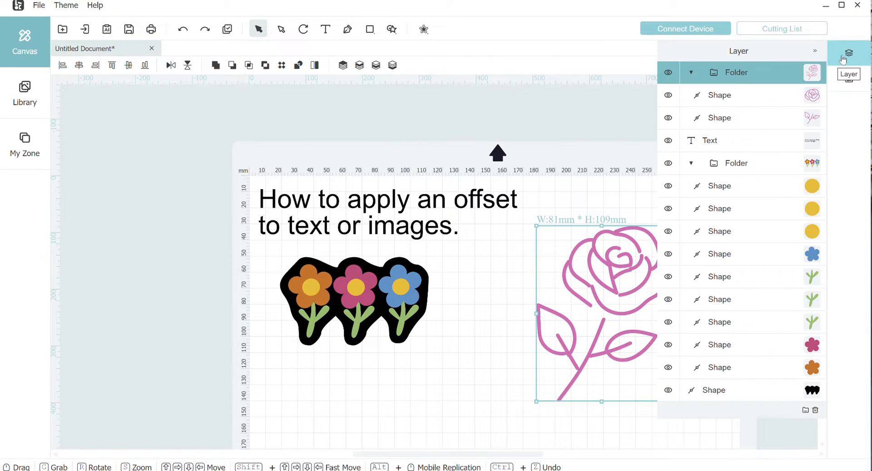
pyautogui.click(762, 96)
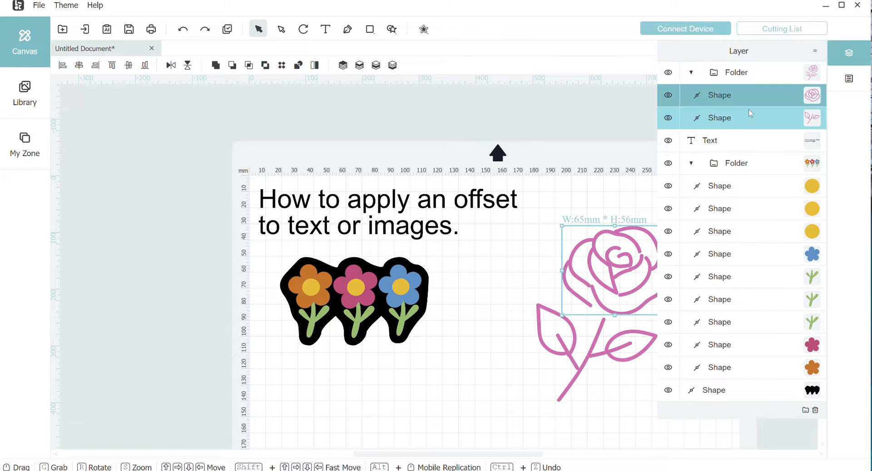
pyautogui.keyDown('shift'); pyautogui.click(740, 120); pyautogui.keyUp('shift')
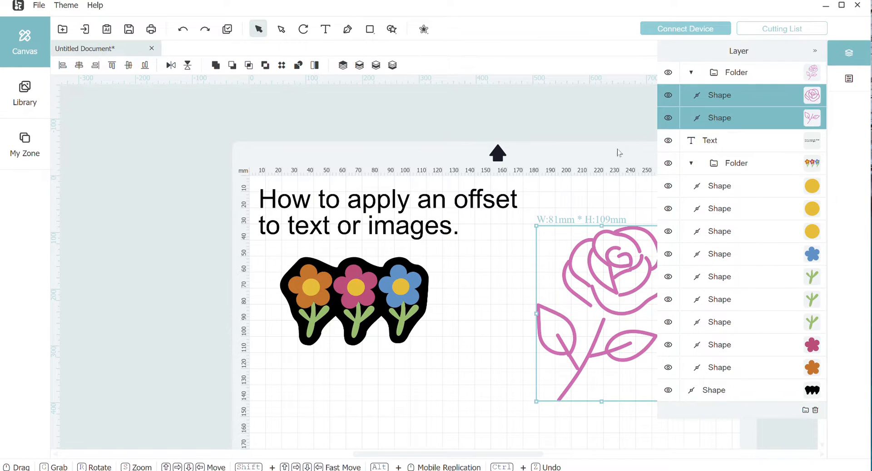
pyautogui.click(424, 30)
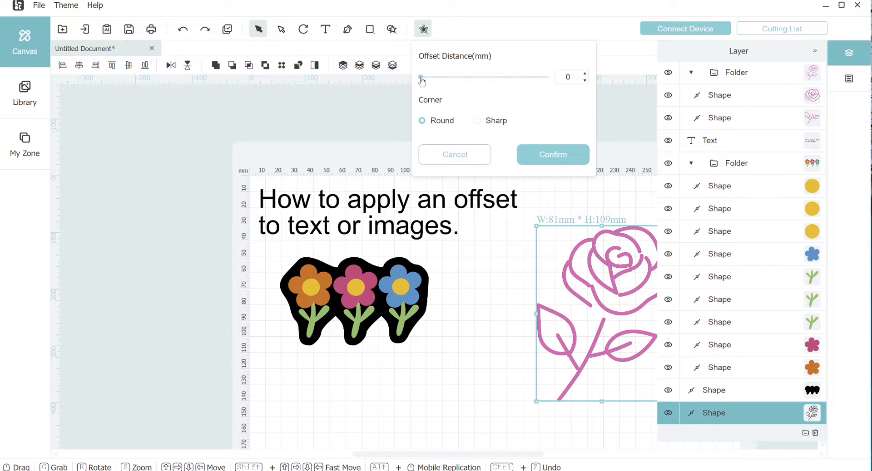
pyautogui.moveTo(432, 80); pyautogui.dragTo(440, 80)
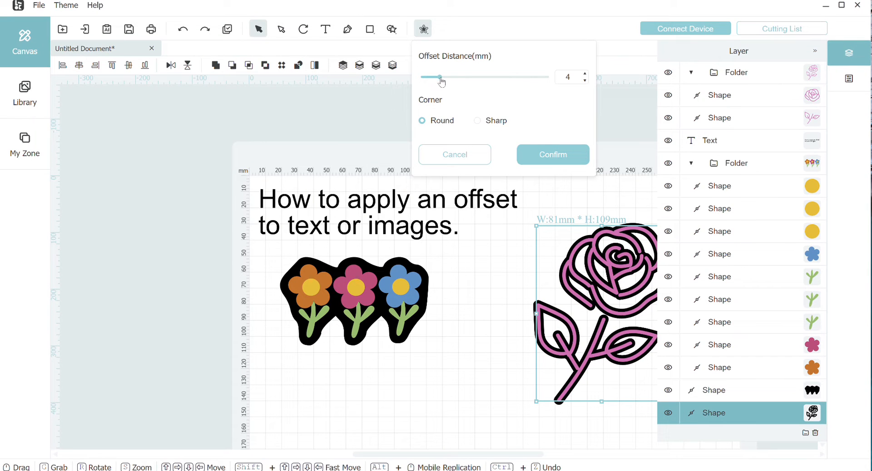
pyautogui.click(537, 158)
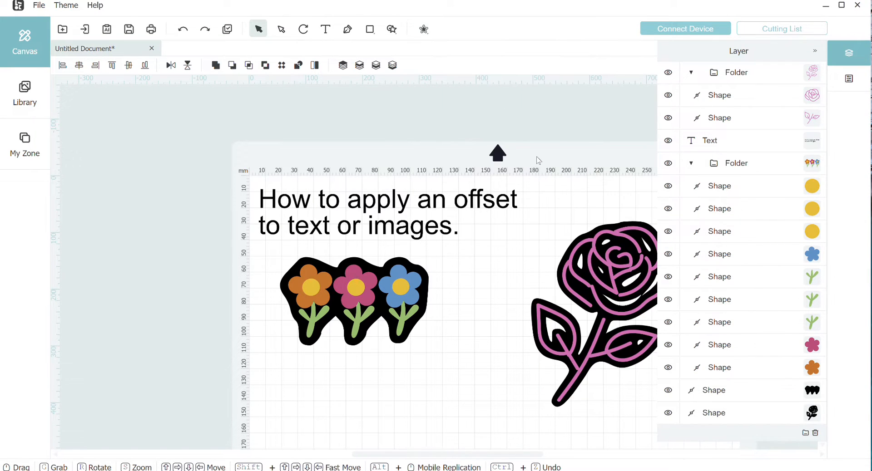
pyautogui.click(615, 212)
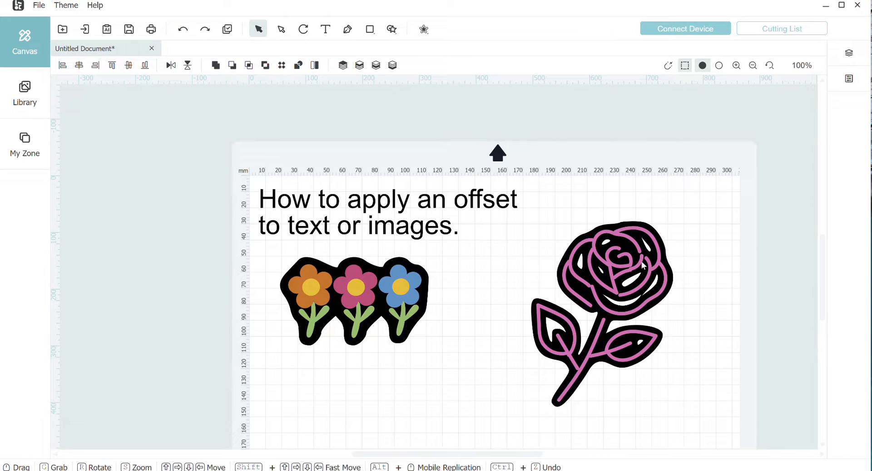
# - Fill the holes in the rose's black offset by splitting it apart and uniting the pieces, and send it to the back
pyautogui.click(849, 52)
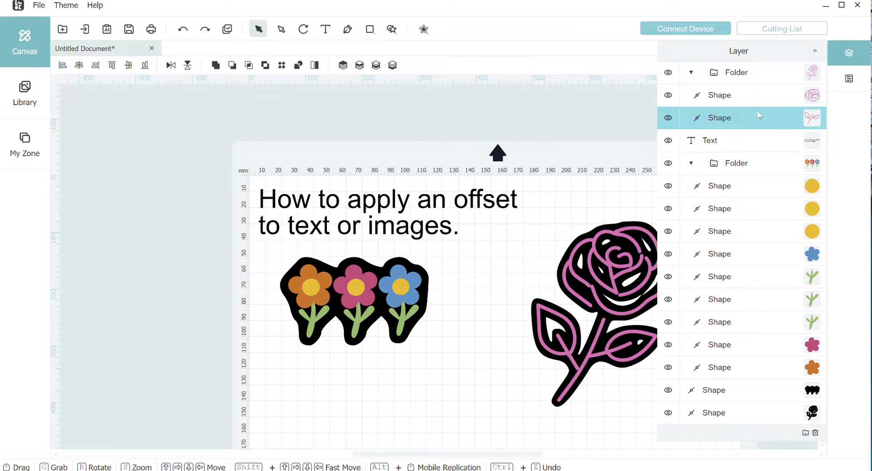
pyautogui.click(778, 414)
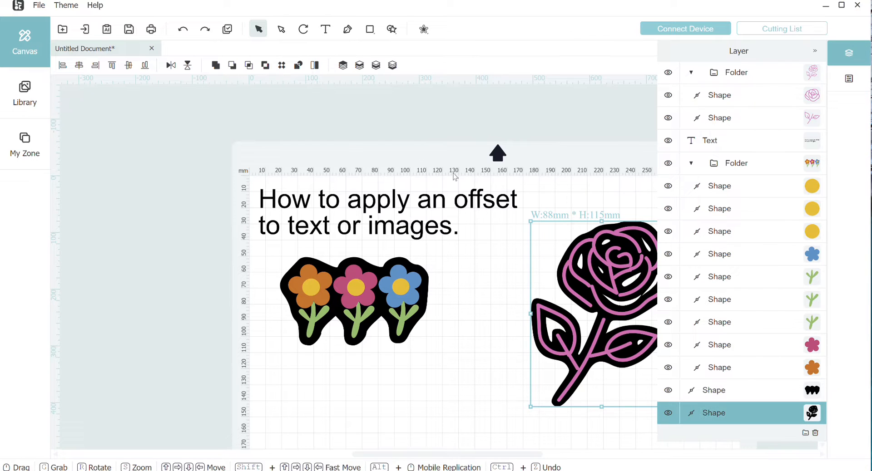
pyautogui.click(315, 66)
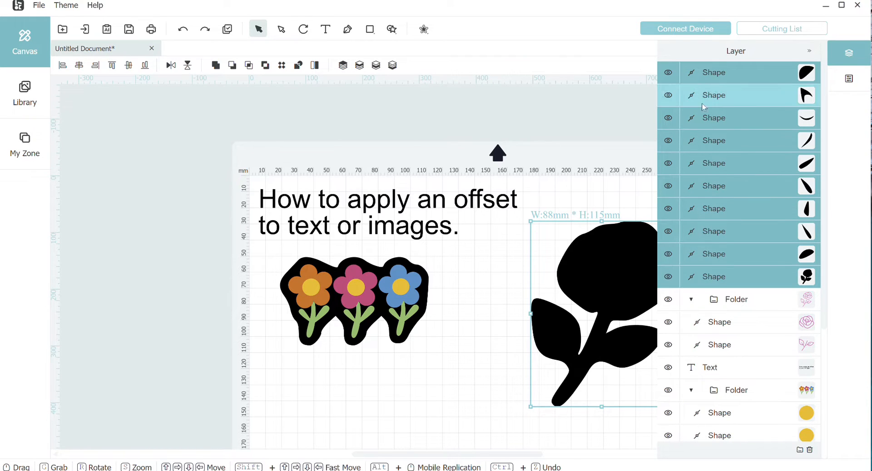
pyautogui.click(216, 66)
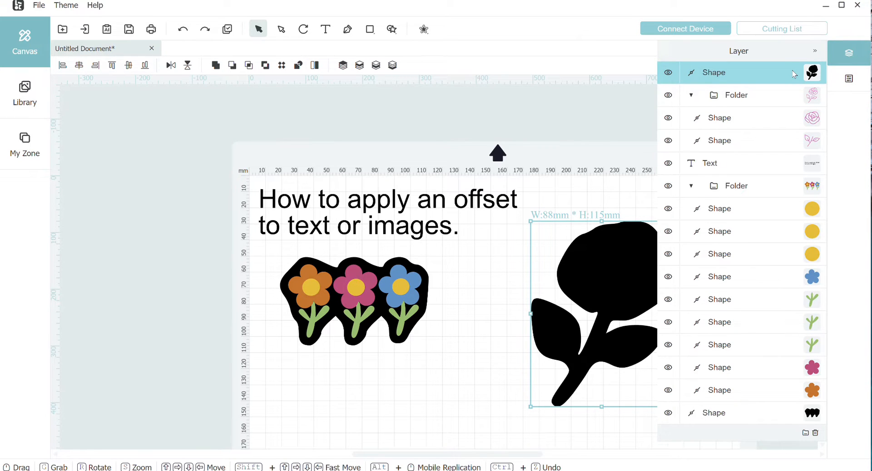
pyautogui.click(392, 65)
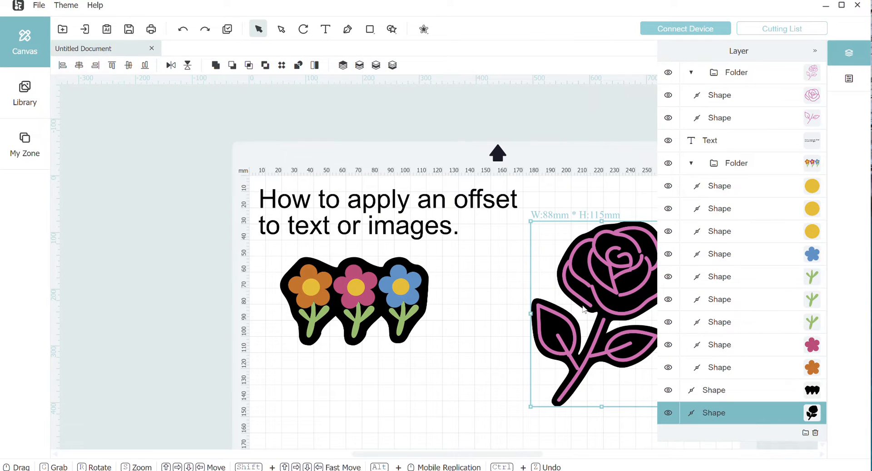
# - Add a new text object containing a single first name in the empty area below the flowers
pyautogui.click(518, 371)
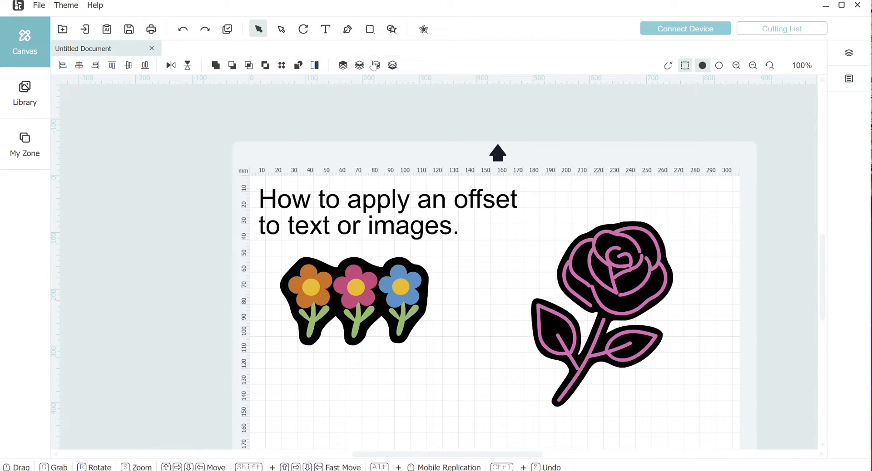
pyautogui.click(326, 30)
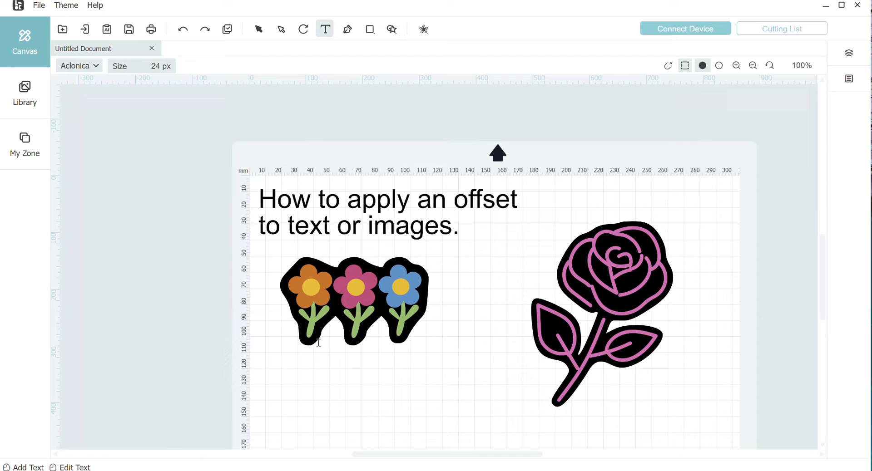
pyautogui.click(327, 381)
pyautogui.write('Felci')
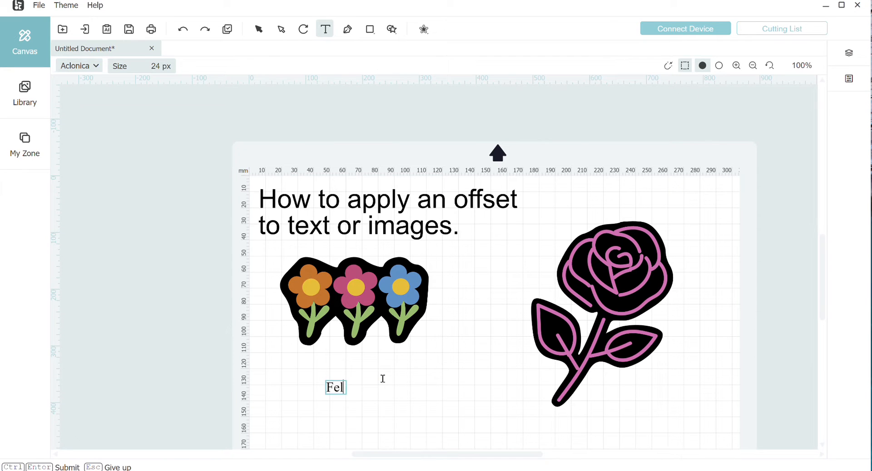
pyautogui.press('BackSpace')
pyautogui.press('BackSpace')
pyautogui.write('icia')
pyautogui.click(401, 399)
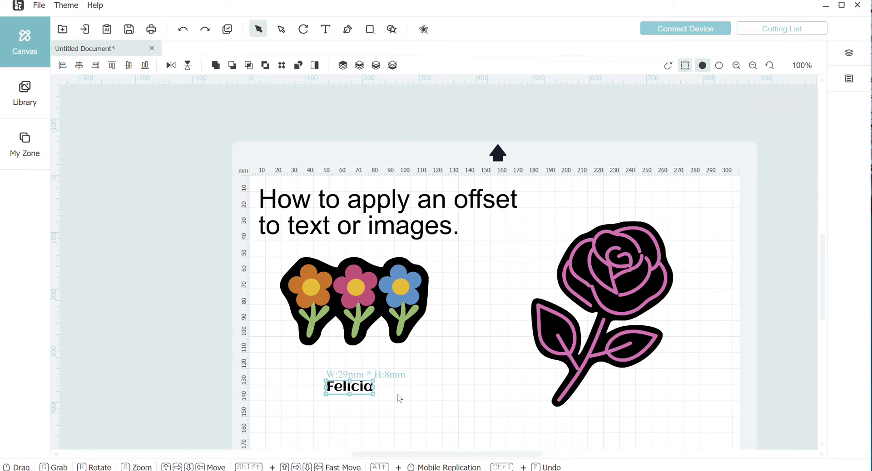
# - Enlarge the name text to about 126 mm by 36 mm and place it at about X 35 mm, Y 144 mm
pyautogui.moveTo(375, 394); pyautogui.dragTo(527, 423)
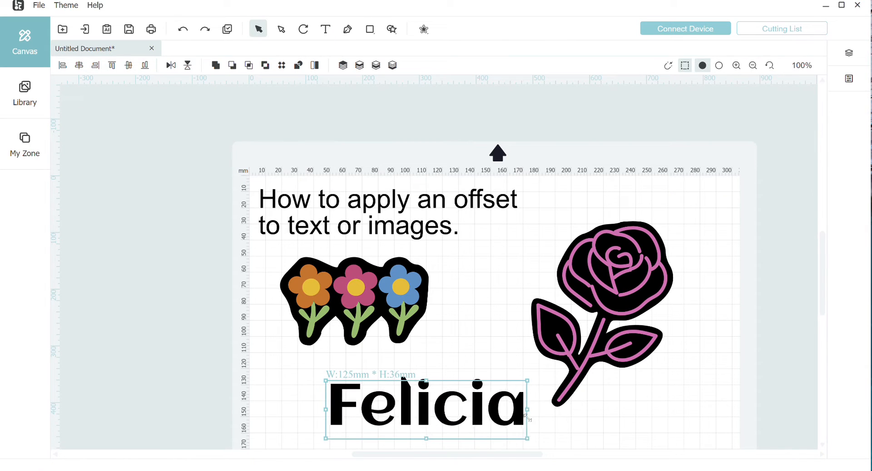
pyautogui.scroll(-3, 478, 400)
pyautogui.moveTo(443, 252); pyautogui.dragTo(422, 278)
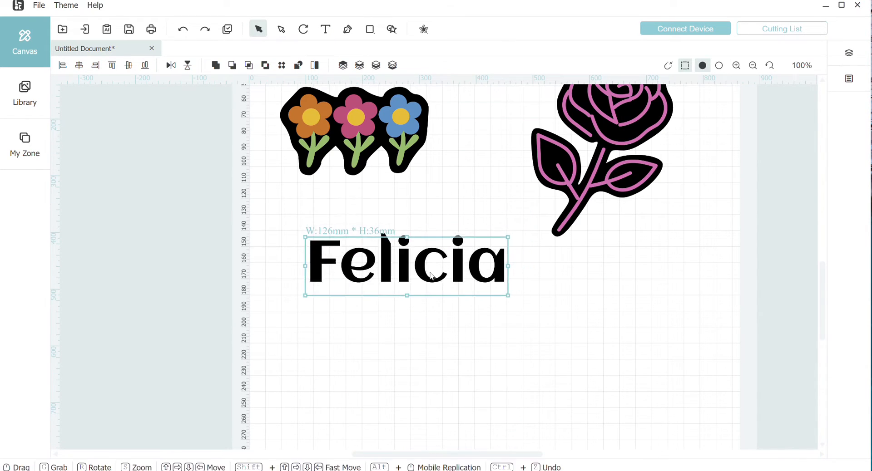
# - Change the name text's font to the system font hey butterfly
pyautogui.click(845, 78)
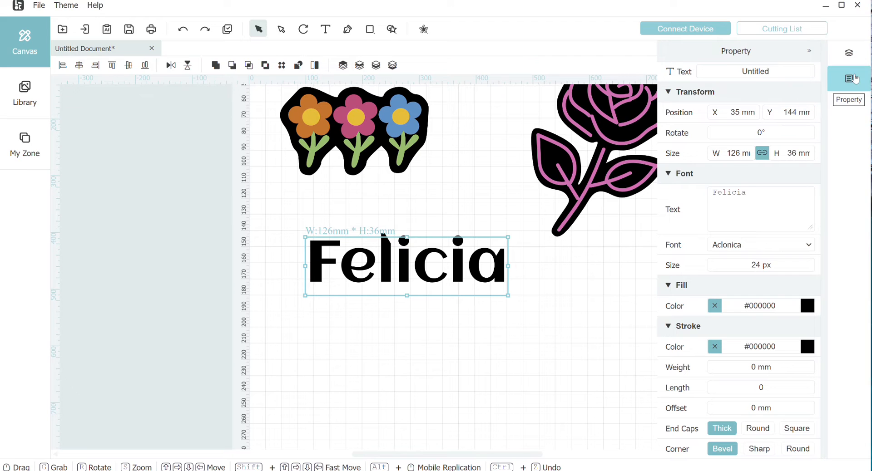
pyautogui.click(805, 245)
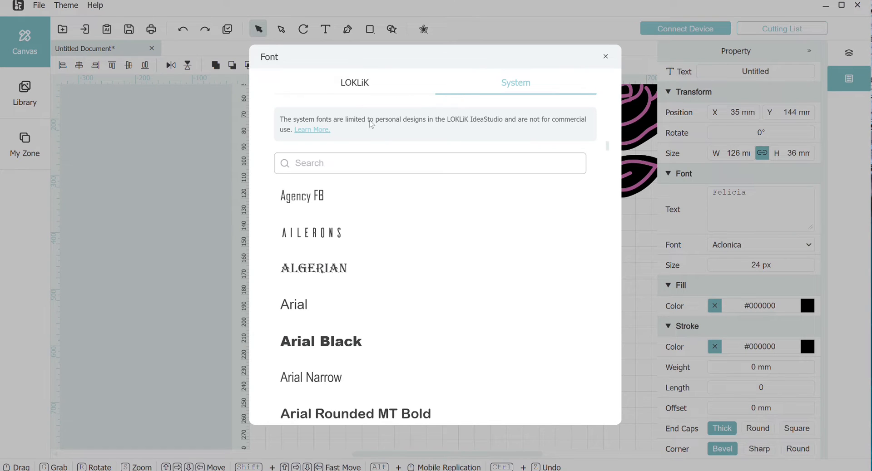
pyautogui.click(358, 84)
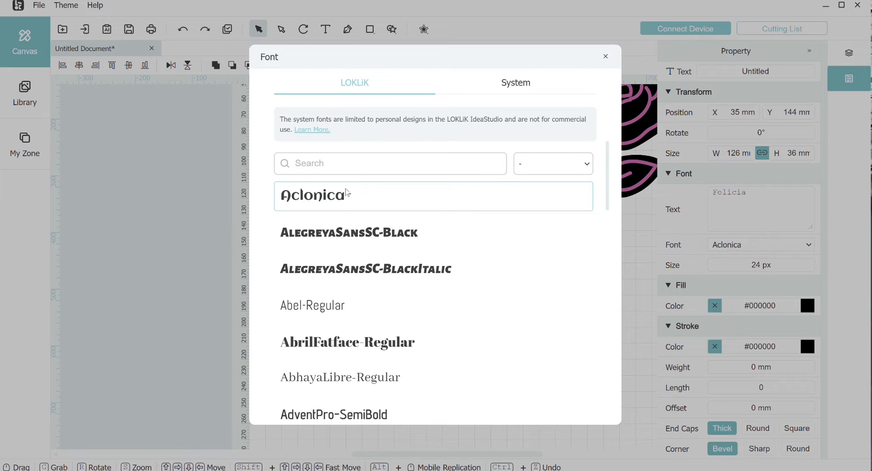
pyautogui.click(508, 89)
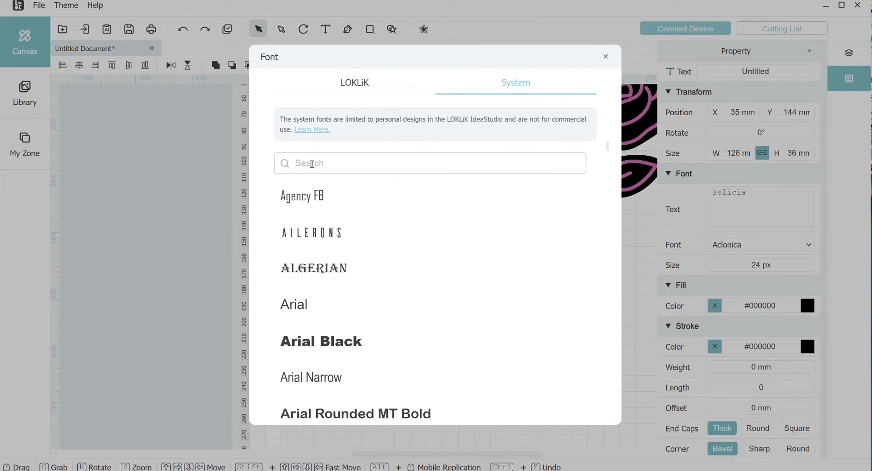
pyautogui.click(312, 164)
pyautogui.write('hey')
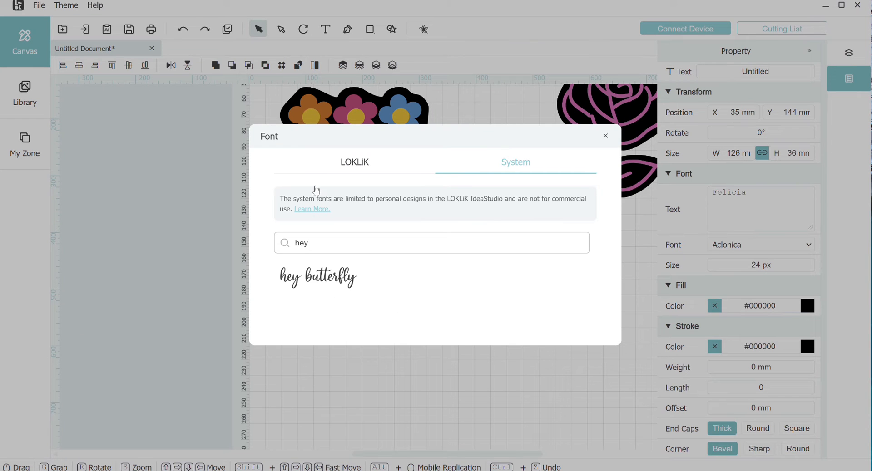
pyautogui.click(317, 275)
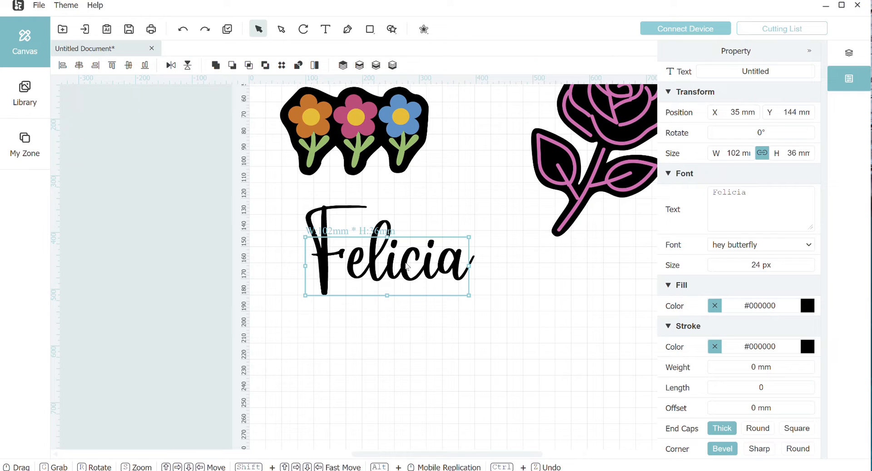
# - Set the name text's fill colour to the red shade #de5353
pyautogui.click(809, 307)
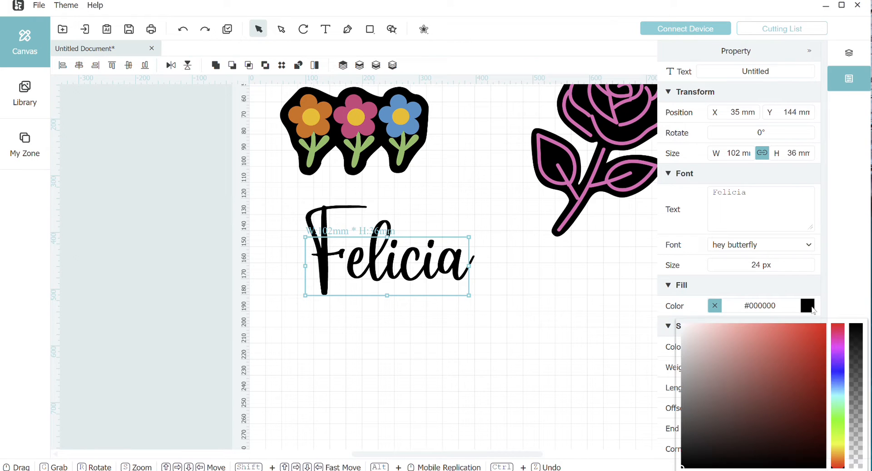
pyautogui.click(772, 342)
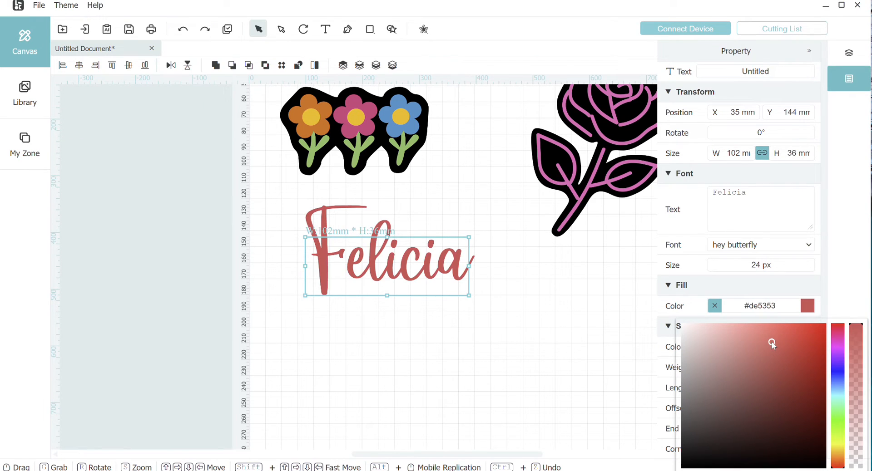
pyautogui.click(662, 319)
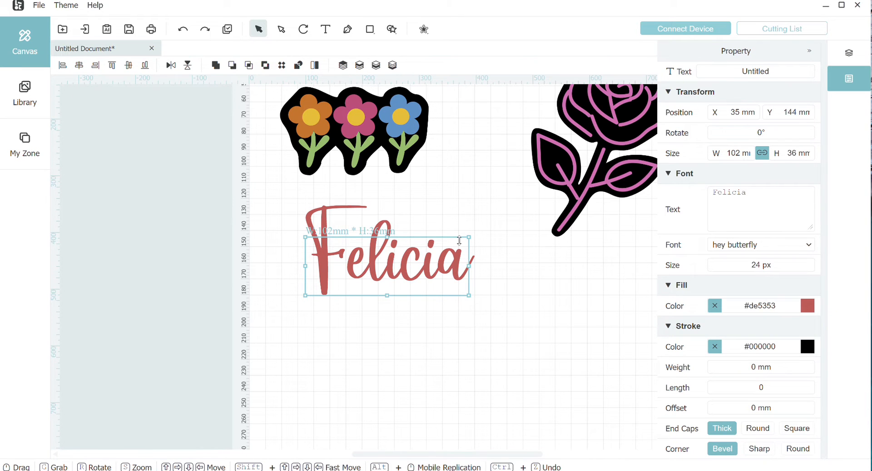
# - Apply an offset around the red name text
pyautogui.click(522, 295)
pyautogui.click(435, 274)
pyautogui.click(424, 29)
pyautogui.moveTo(421, 77); pyautogui.dragTo(447, 85)
pyautogui.click(552, 156)
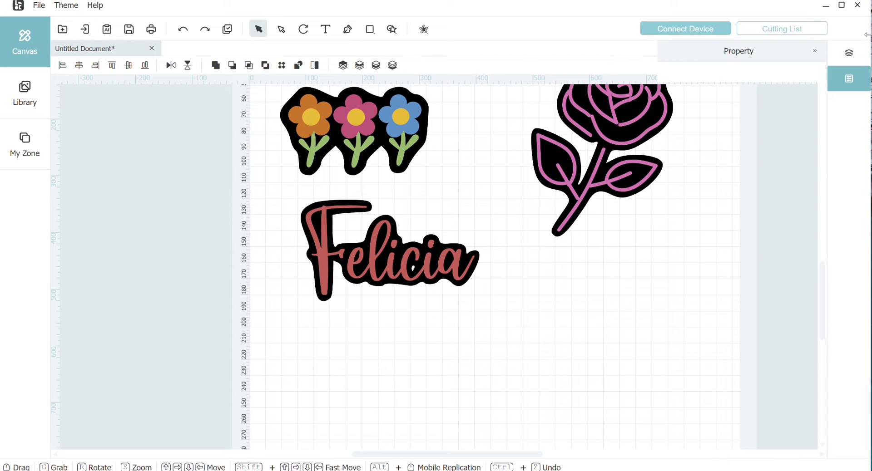
# - Select the name's black offset shape and ungroup it to layers
pyautogui.click(850, 53)
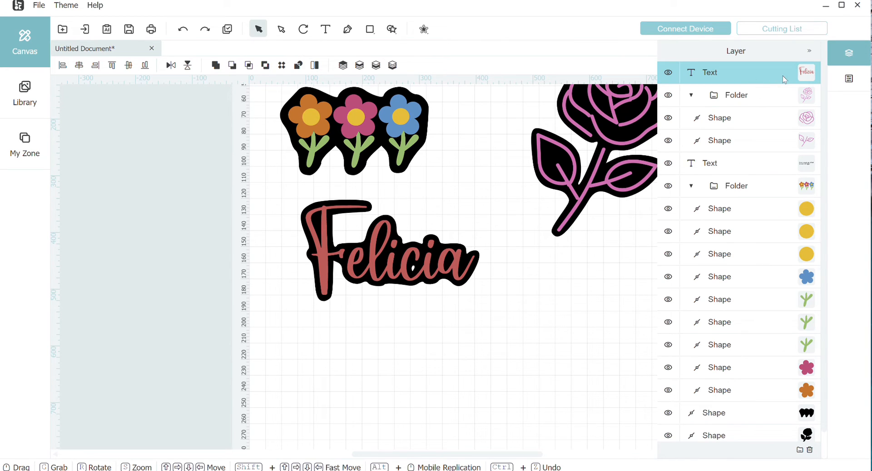
pyautogui.scroll(-1, 788, 381)
pyautogui.scroll(-1, 788, 384)
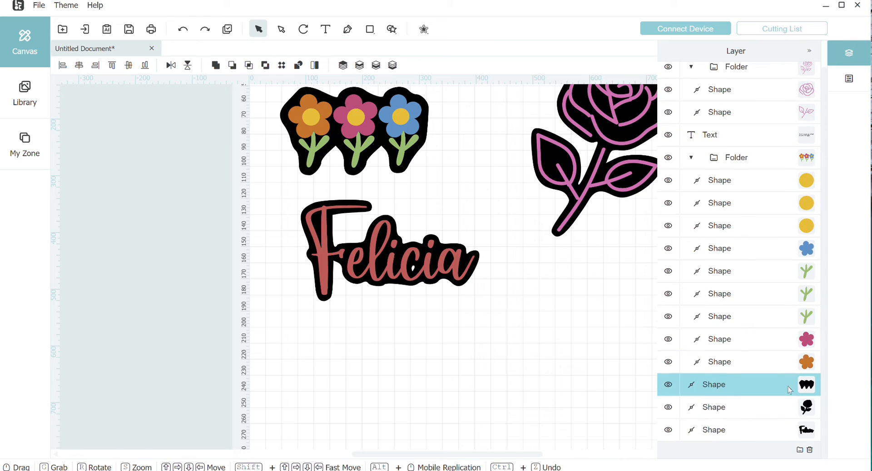
pyautogui.click(767, 430)
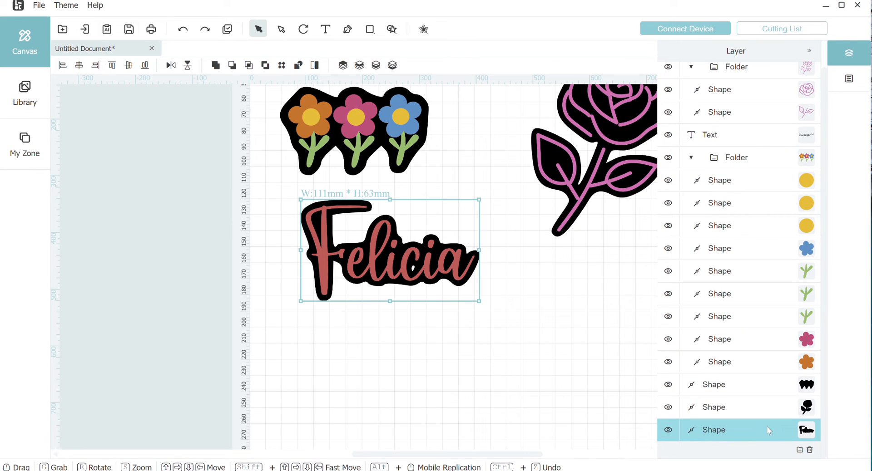
pyautogui.click(315, 66)
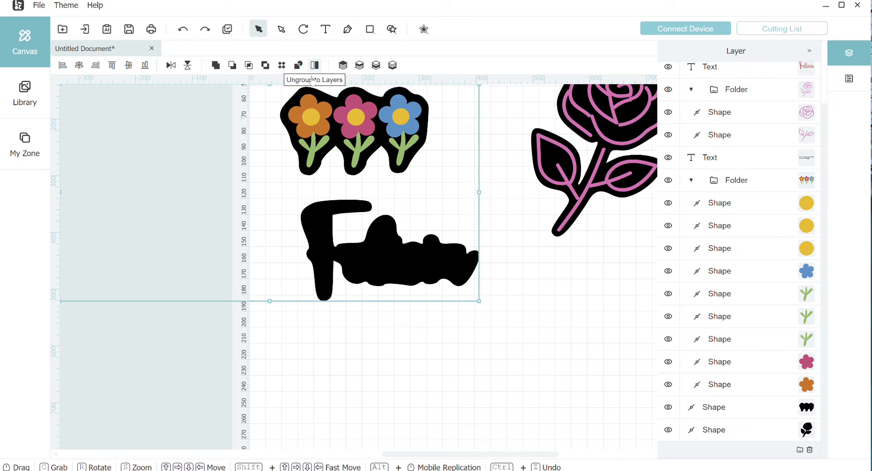
# - Unite the separated pieces of the name's offset into one solid shape and send it to the back
pyautogui.scroll(1, 771, 301)
pyautogui.scroll(3, 771, 301)
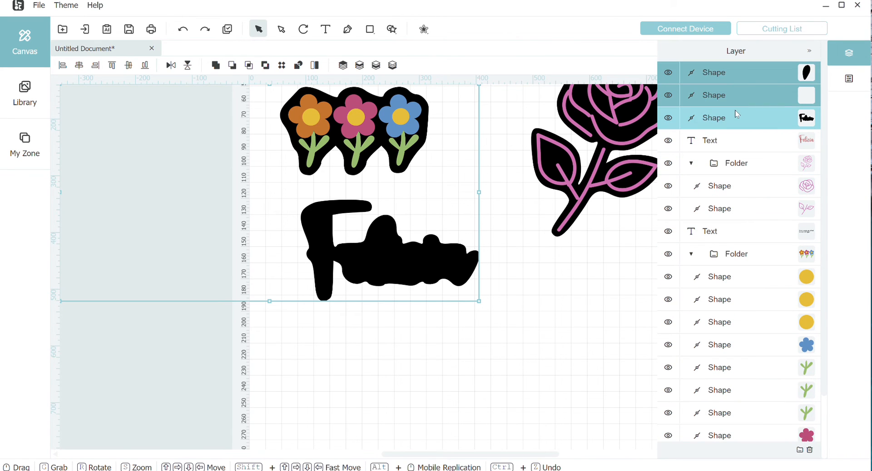
pyautogui.click(265, 67)
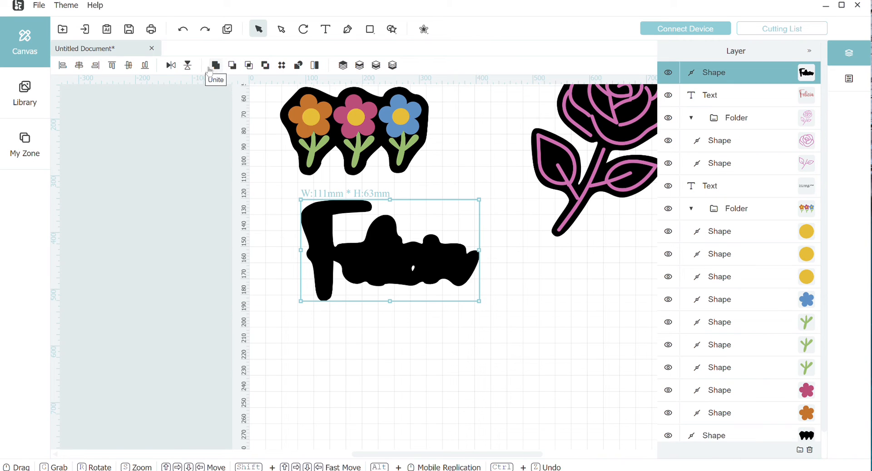
pyautogui.click(183, 30)
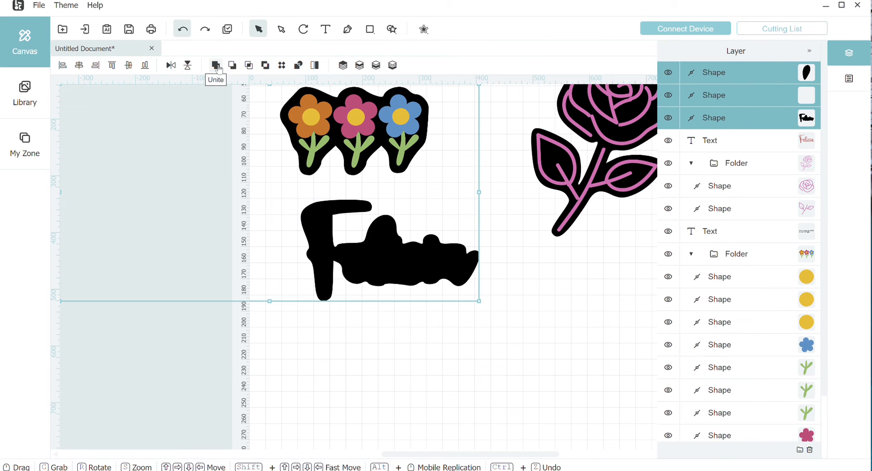
pyautogui.click(217, 66)
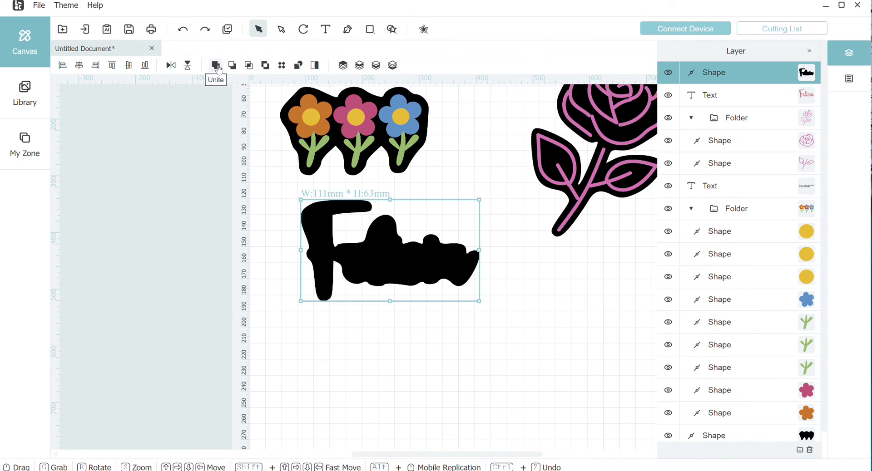
pyautogui.click(393, 65)
pyautogui.click(473, 327)
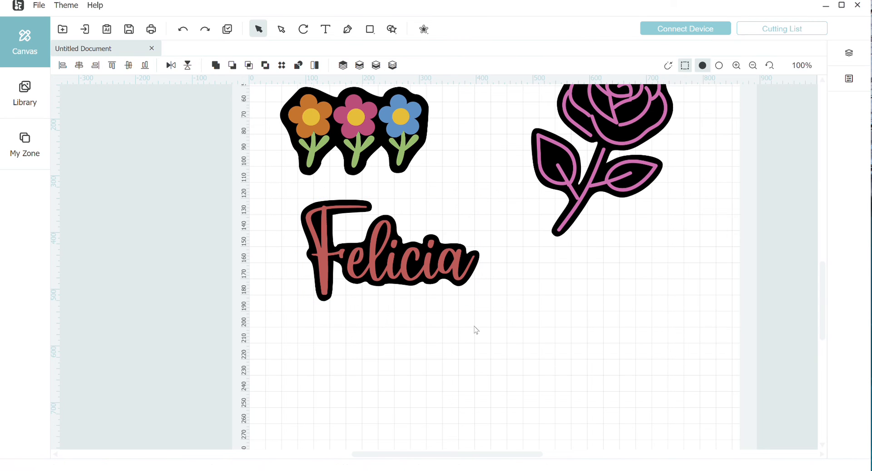
pyautogui.scroll(2, 476, 330)
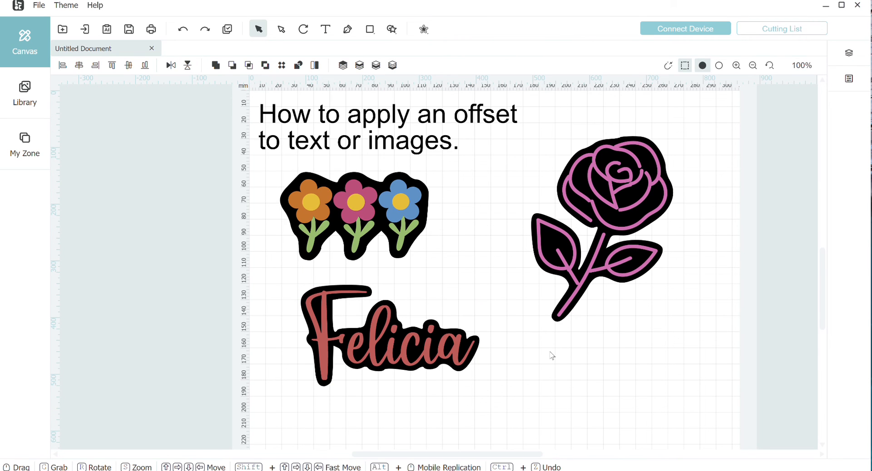